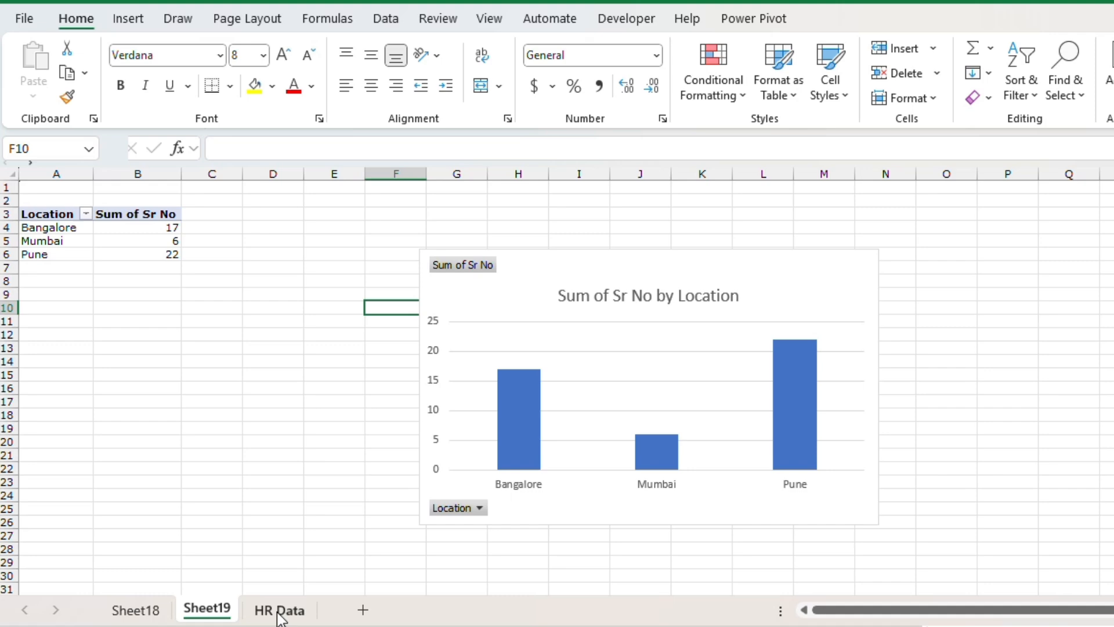
- Open the HR Data sheet and examine its employee table column by column and row by row
left_click(280, 612)
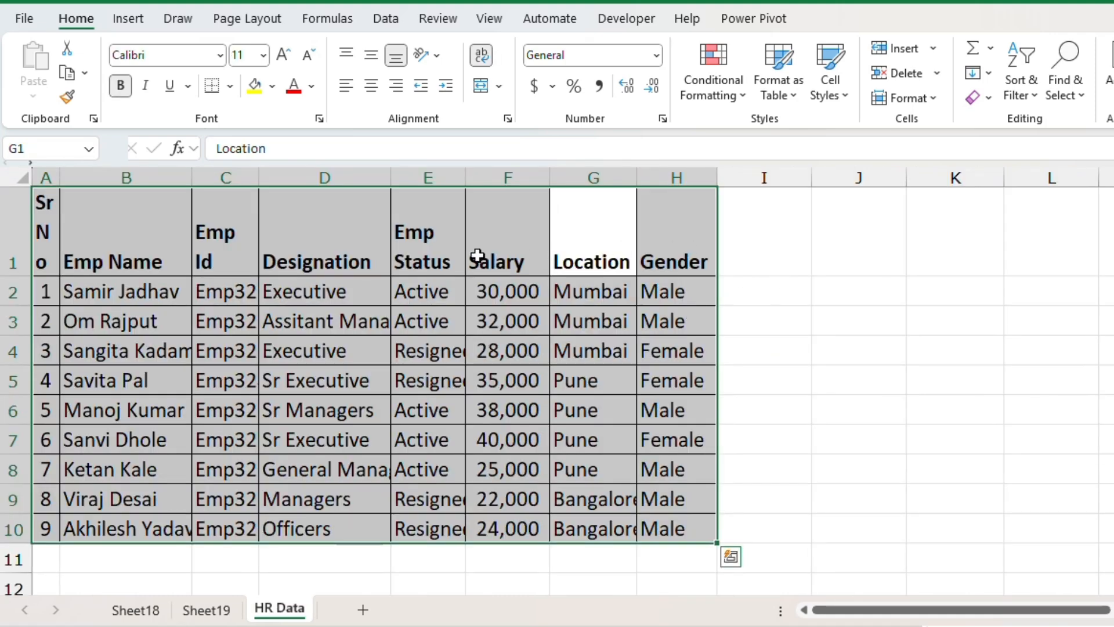
key("Left")
key("Left")
key("Left")
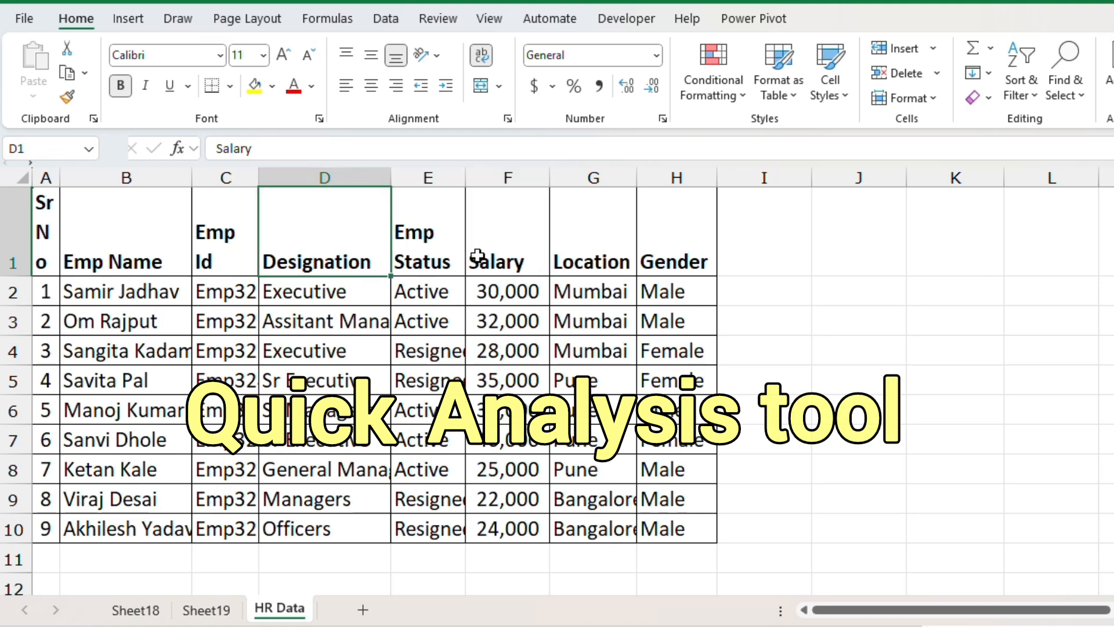
key("Left")
key("Left")
key("Left")
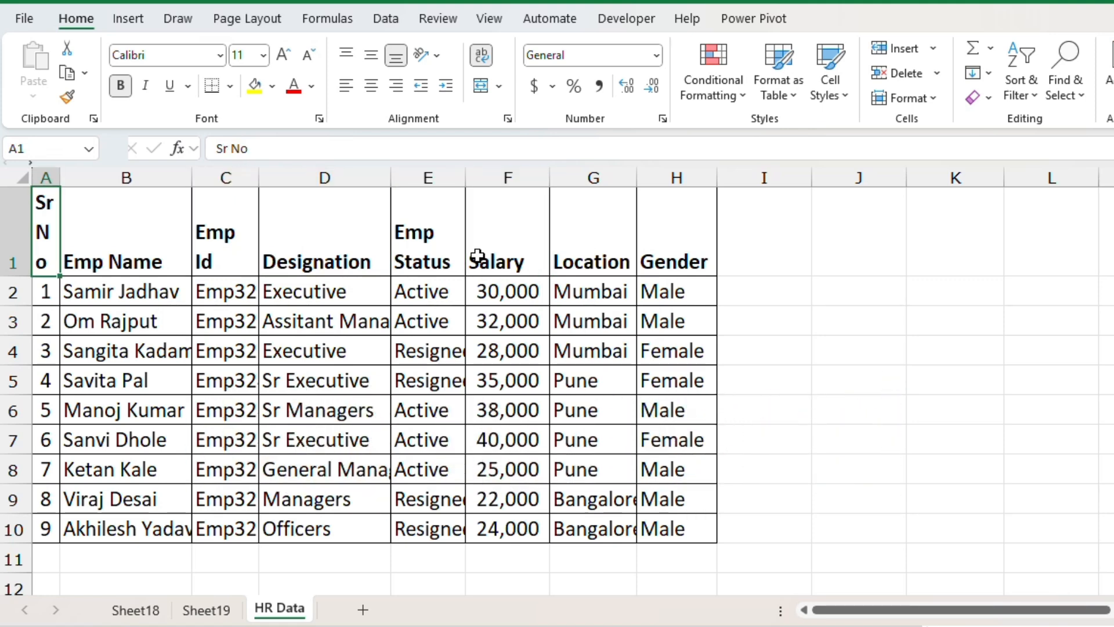
key("Right")
key("Right")
key("Right")
key("Right")
key("Down")
key("Down")
key("Down")
key("Down")
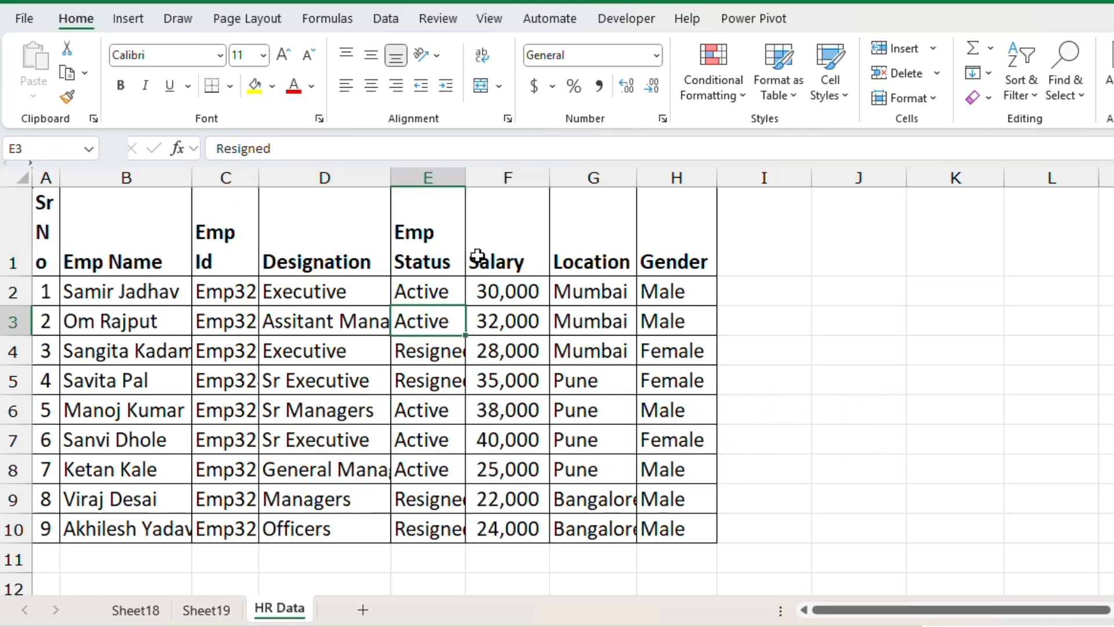
key("Up")
key("Up")
key("Up")
key("Left")
key("Left")
key("Left")
key("Left")
key("Up")
key("Right")
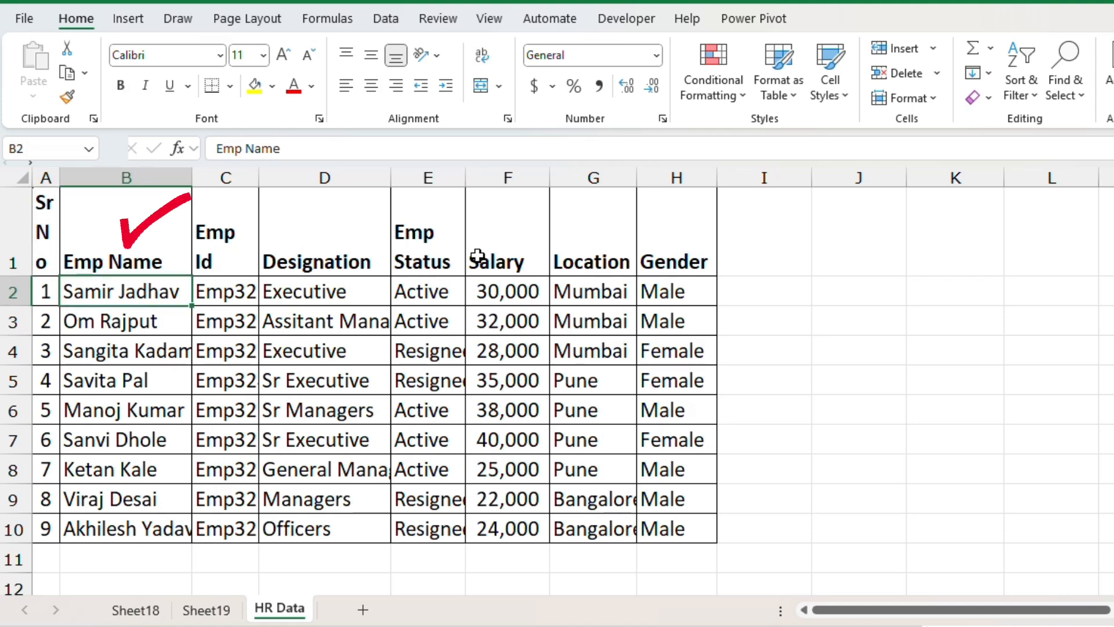
key("Right")
key("Right")
key("Right")
key("Right")
key("Down")
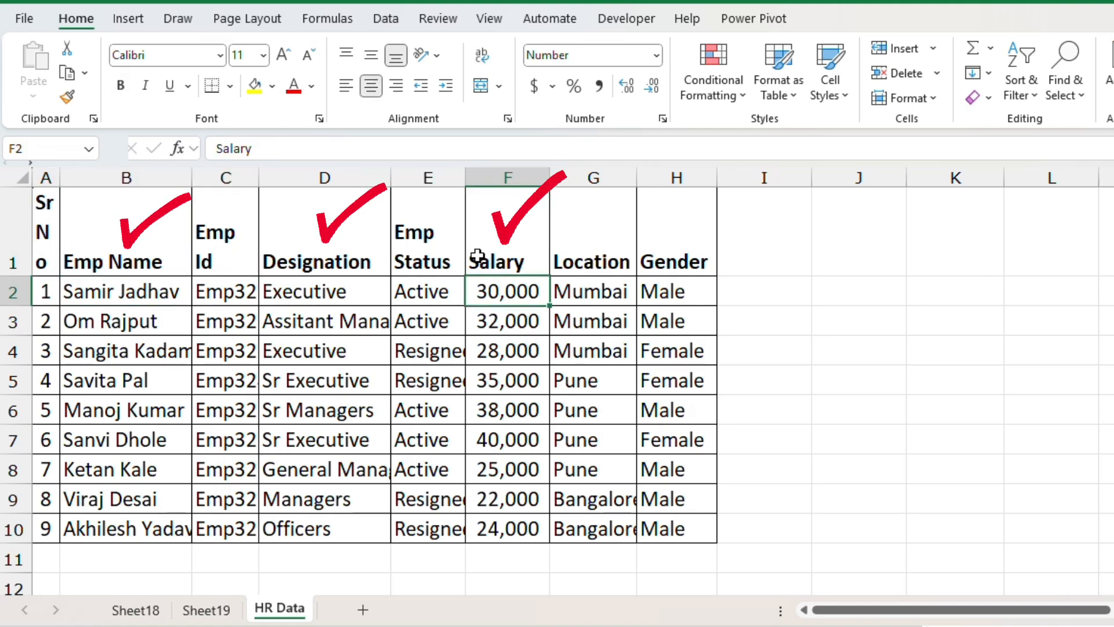
key("Down")
key("Down")
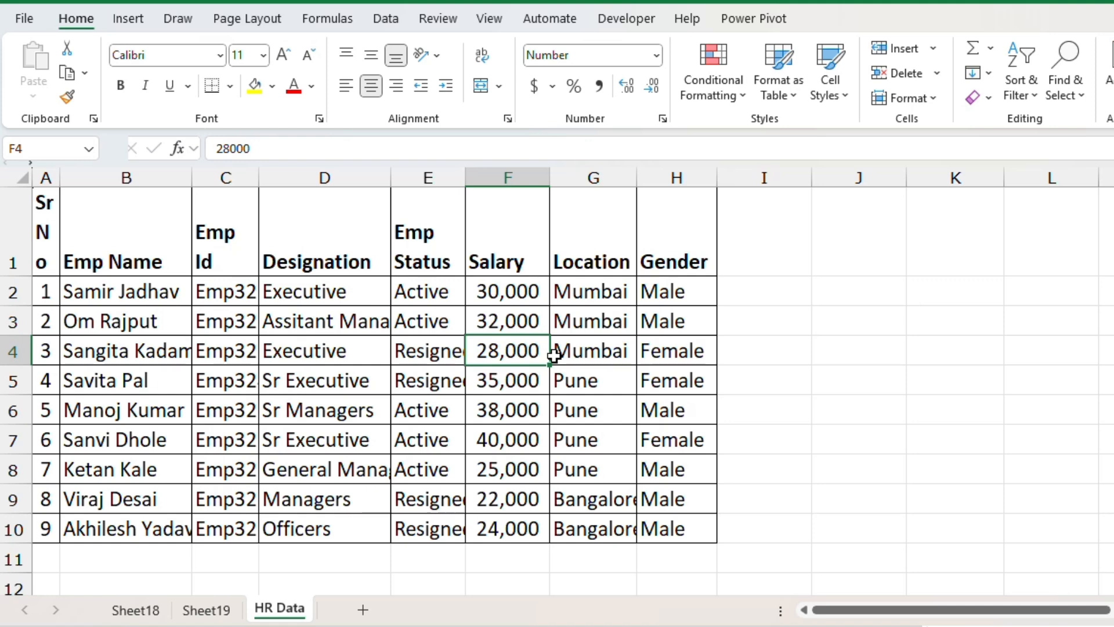
key("Up")
key("Up")
key("Up")
key("Down")
key("Down")
key("Down")
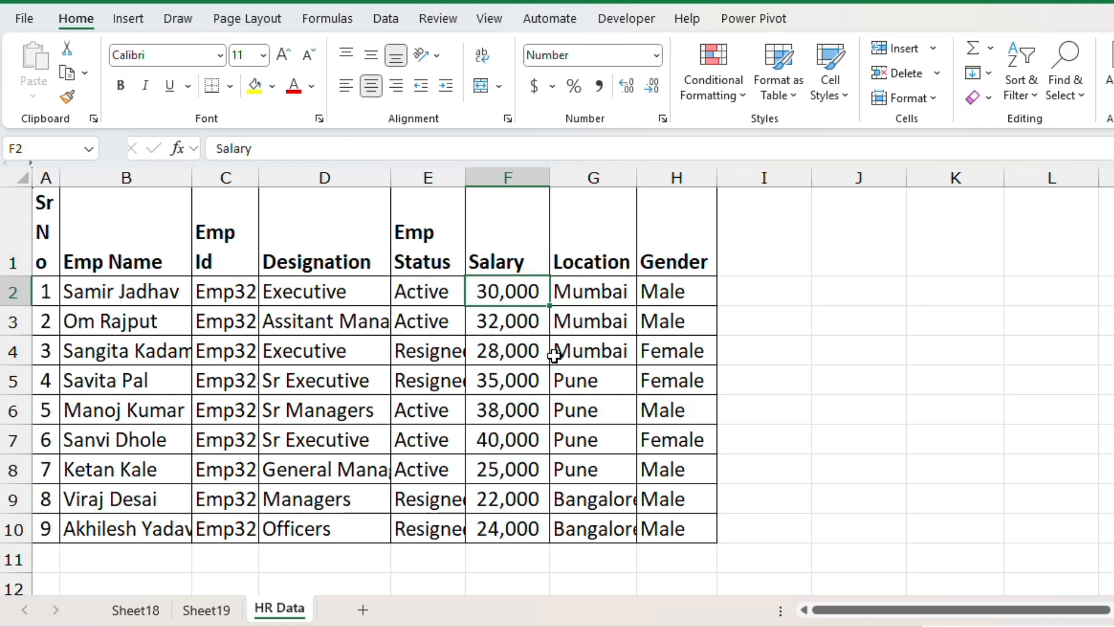
key("Down")
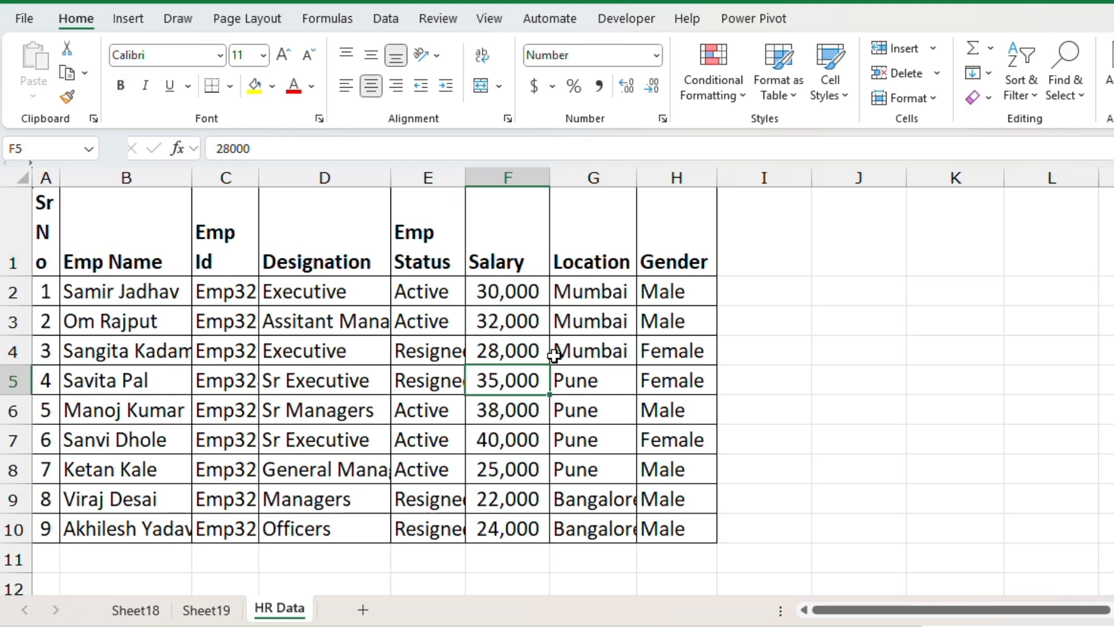
key("Down")
- Select the whole HR table and use Quick Analysis to insert the Sum of Salary by Location clustered column chart
key("ctrl+a")
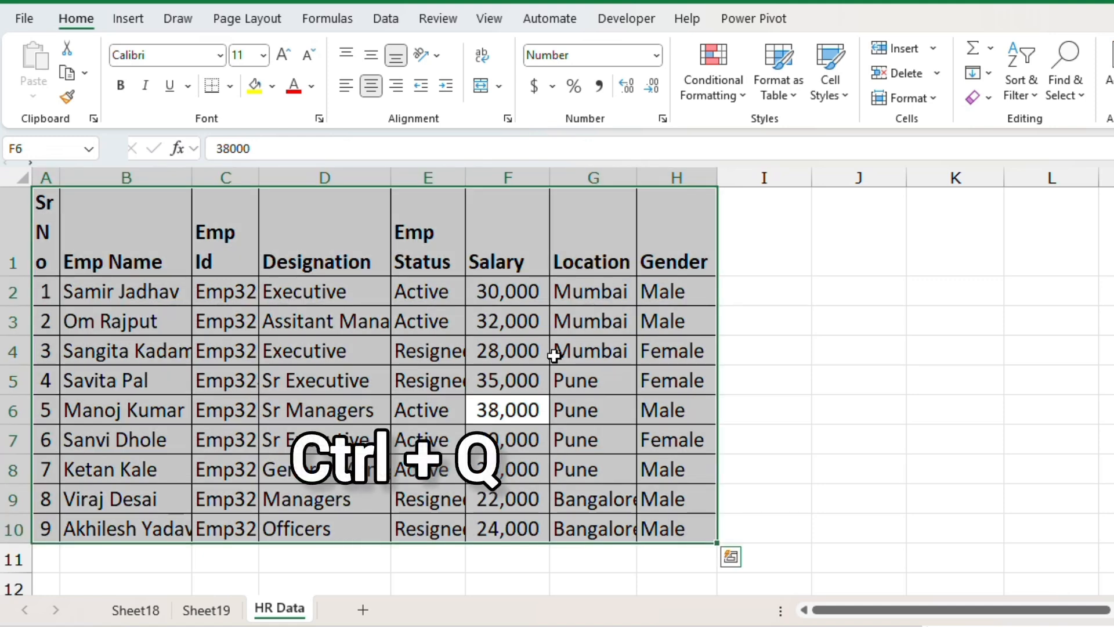
key("ctrl+q")
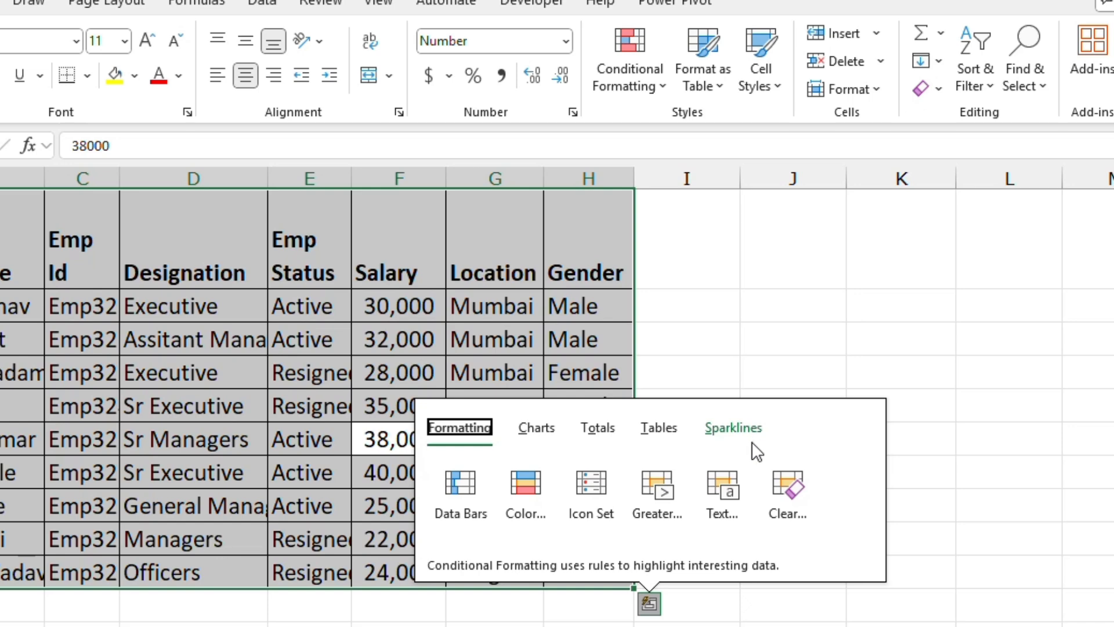
left_click(534, 436)
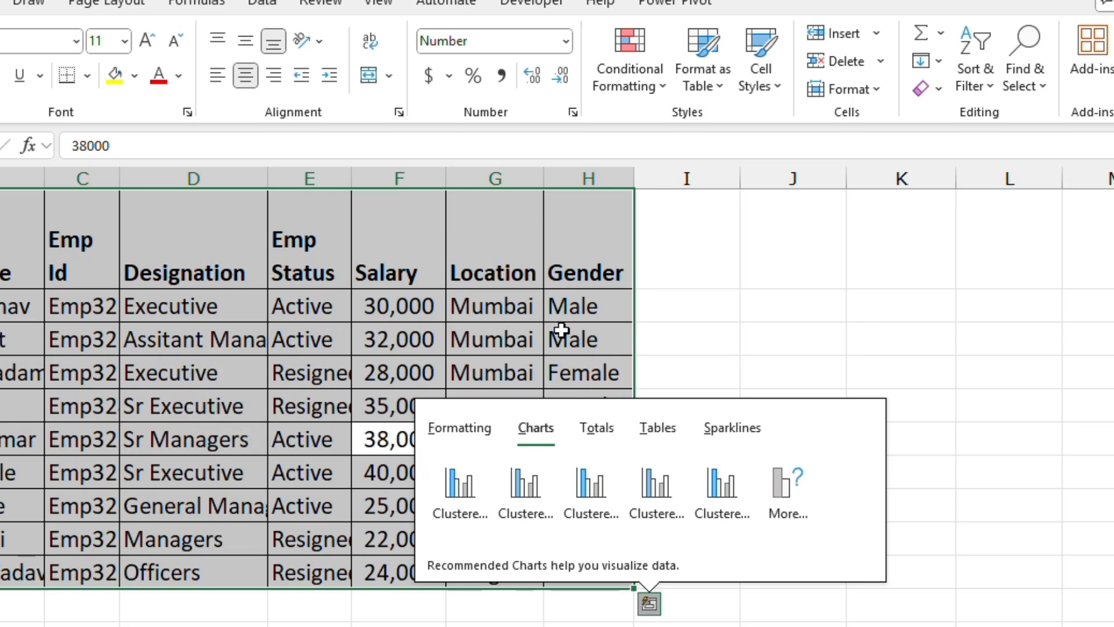
mouse_move(461, 513)
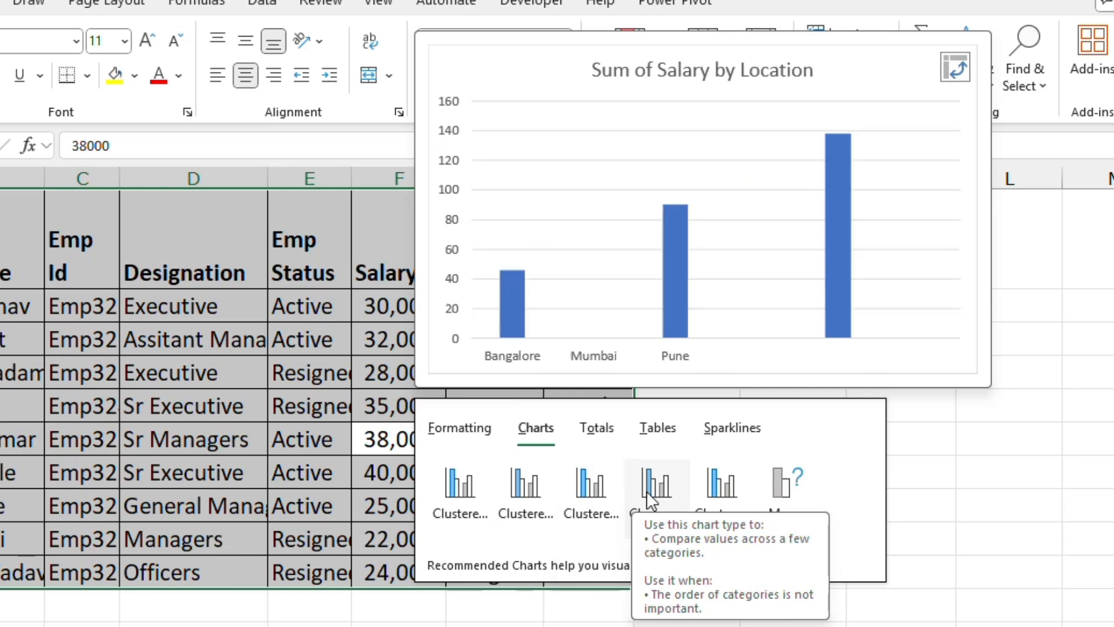
left_click(646, 491)
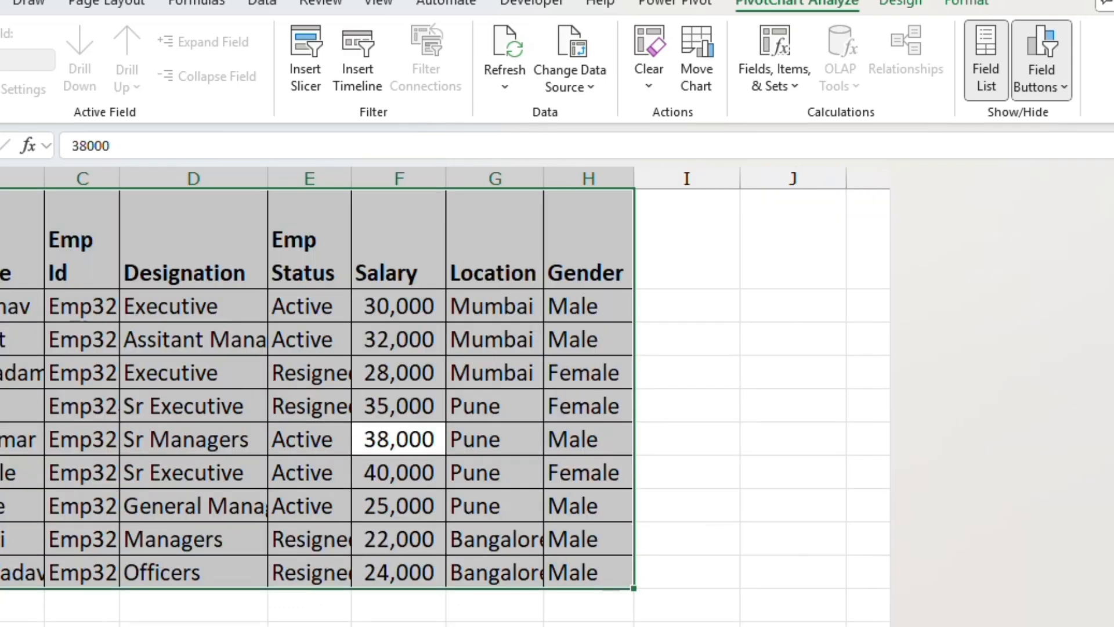
- Open Quick Analysis's More charts option to review the recommended charts, and cancel the dialog
left_click(650, 605)
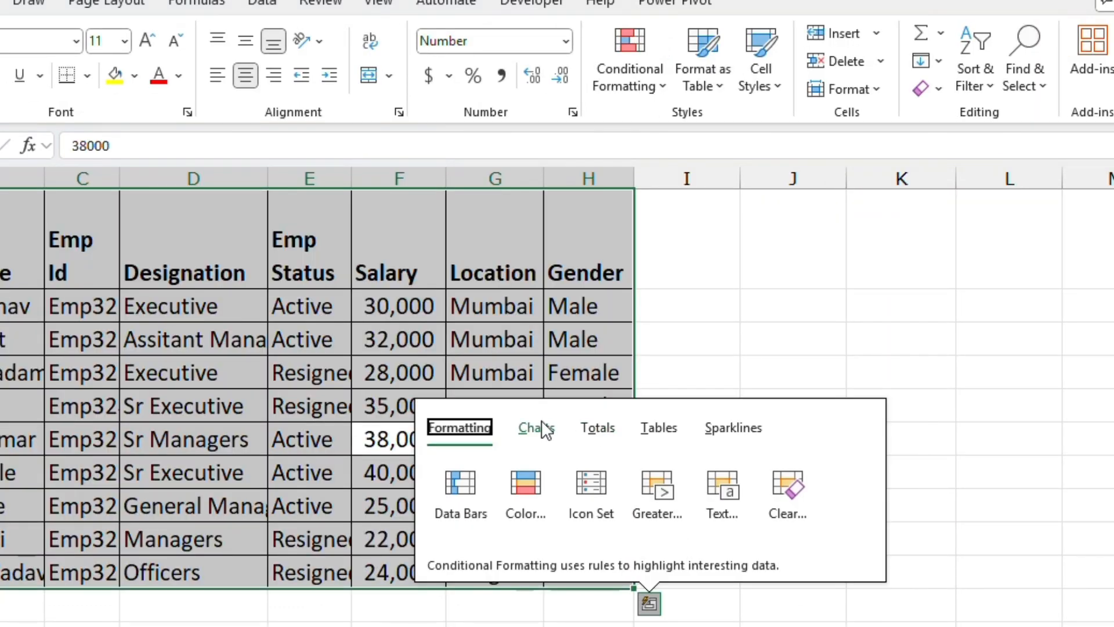
left_click(535, 428)
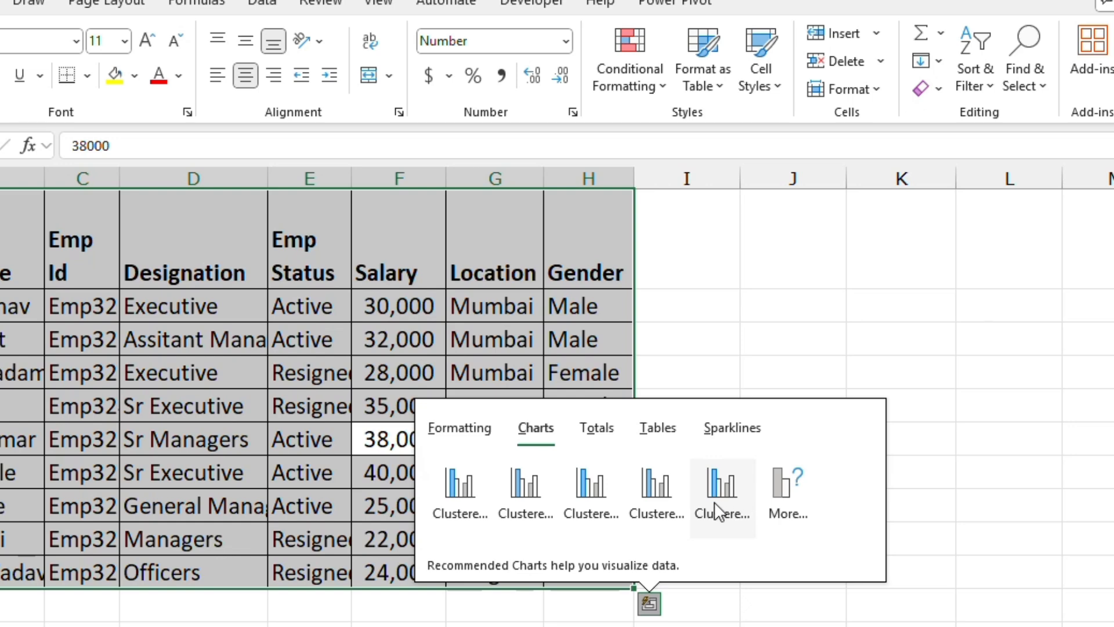
mouse_move(715, 504)
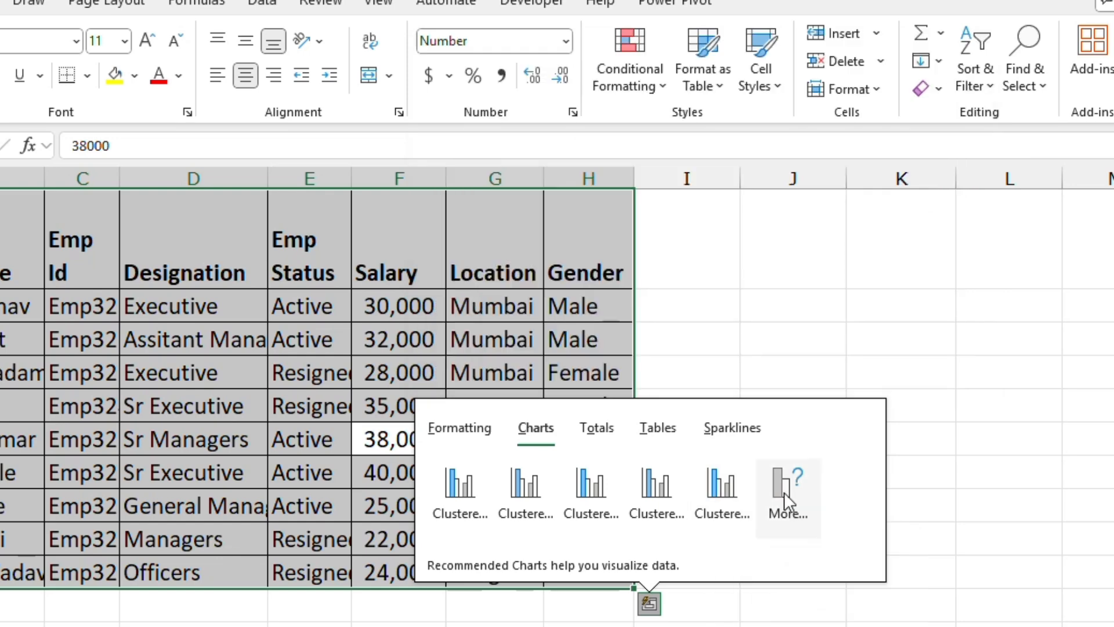
left_click(785, 492)
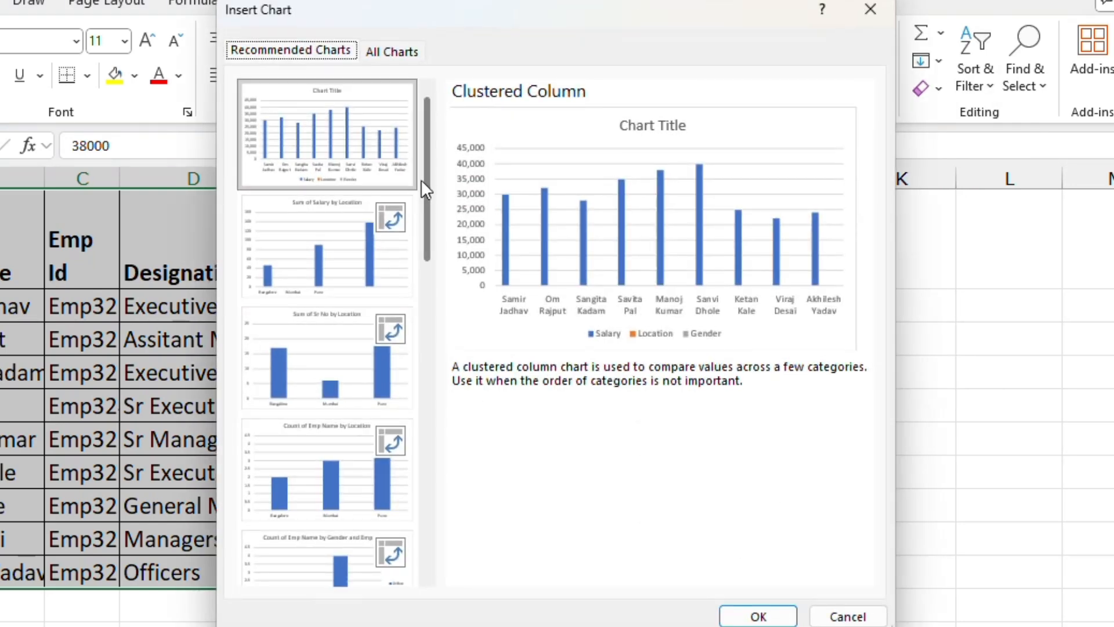
left_click_drag(420, 179, 424, 156)
left_click(859, 619)
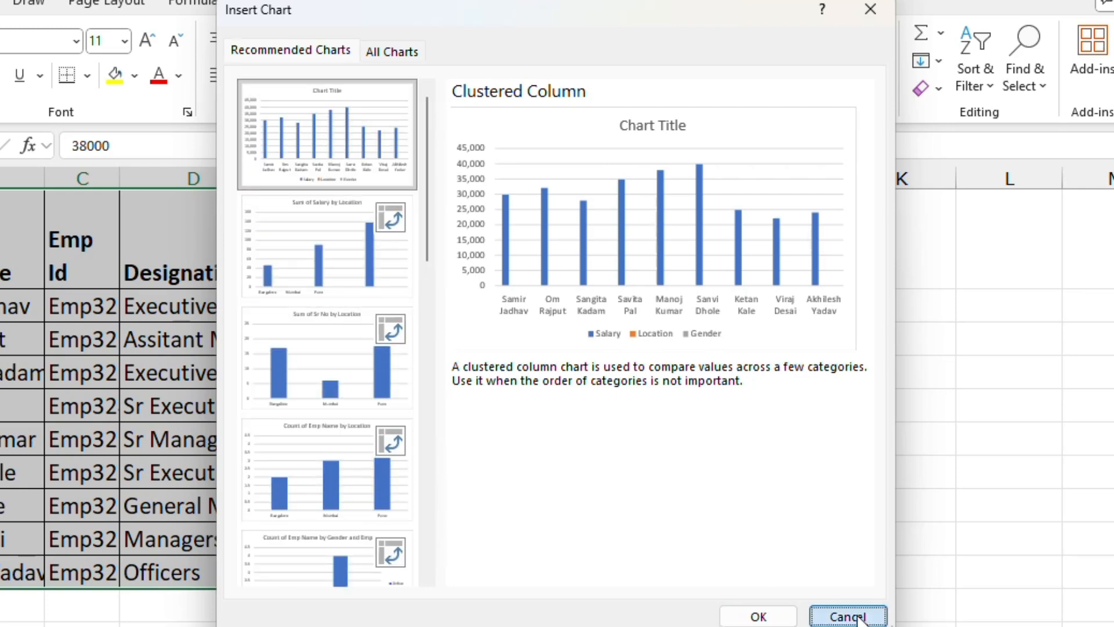
- Insert a recommended PivotTable from the Quick Analysis tables options for the HR table
left_click(648, 604)
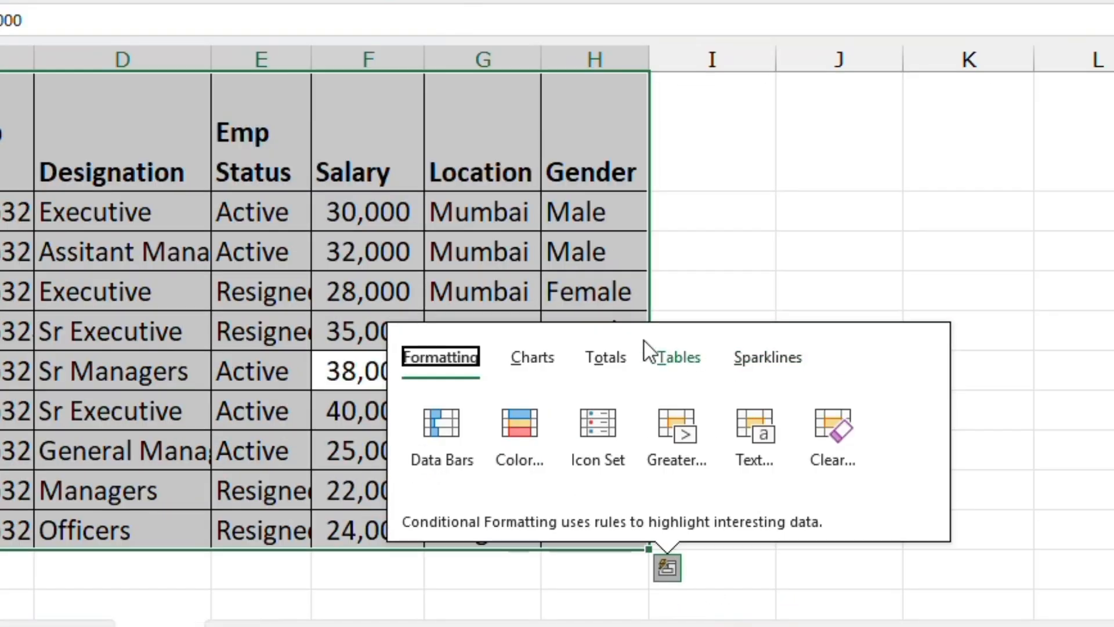
left_click(685, 365)
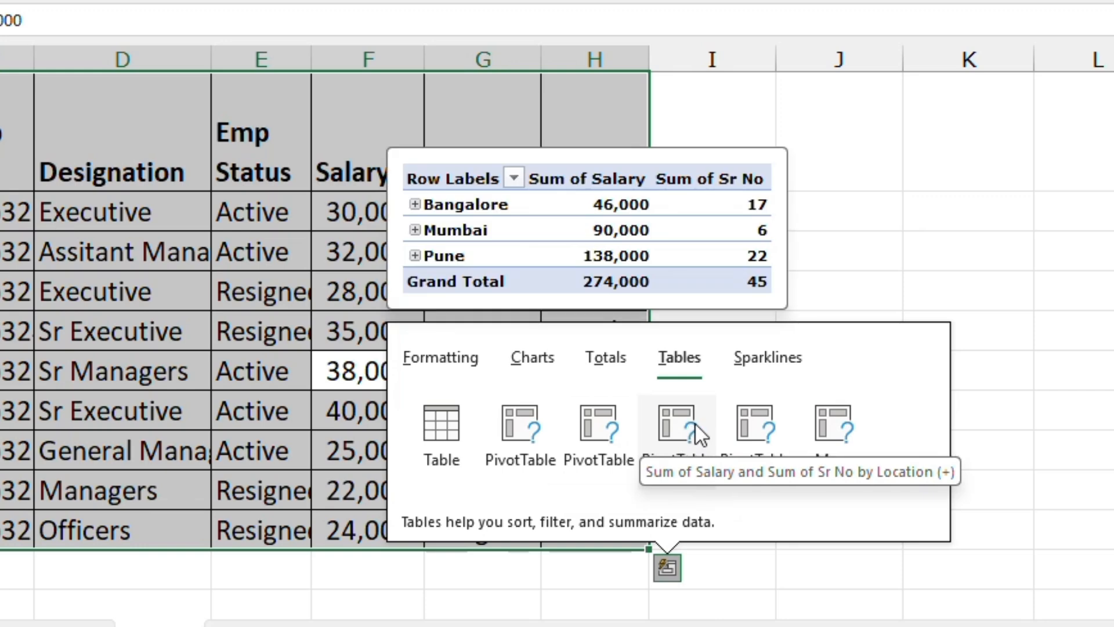
left_click(751, 420)
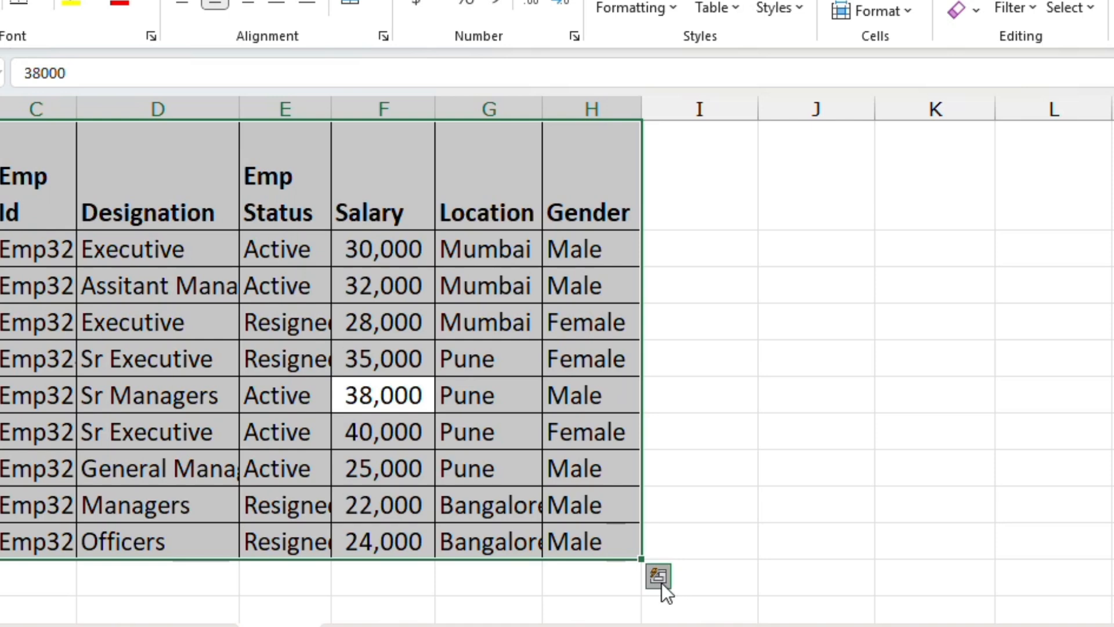
- Open more recommended PivotTables and insert Sum of Sr No by Emp Status (+) and Gender
left_click(660, 578)
left_click(673, 384)
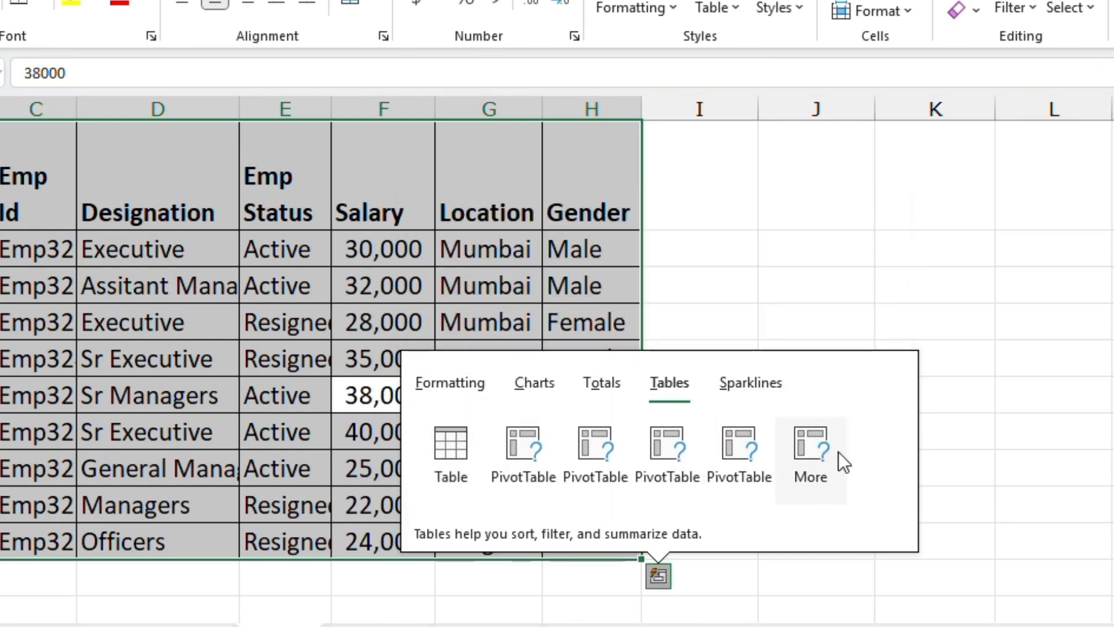
left_click(838, 453)
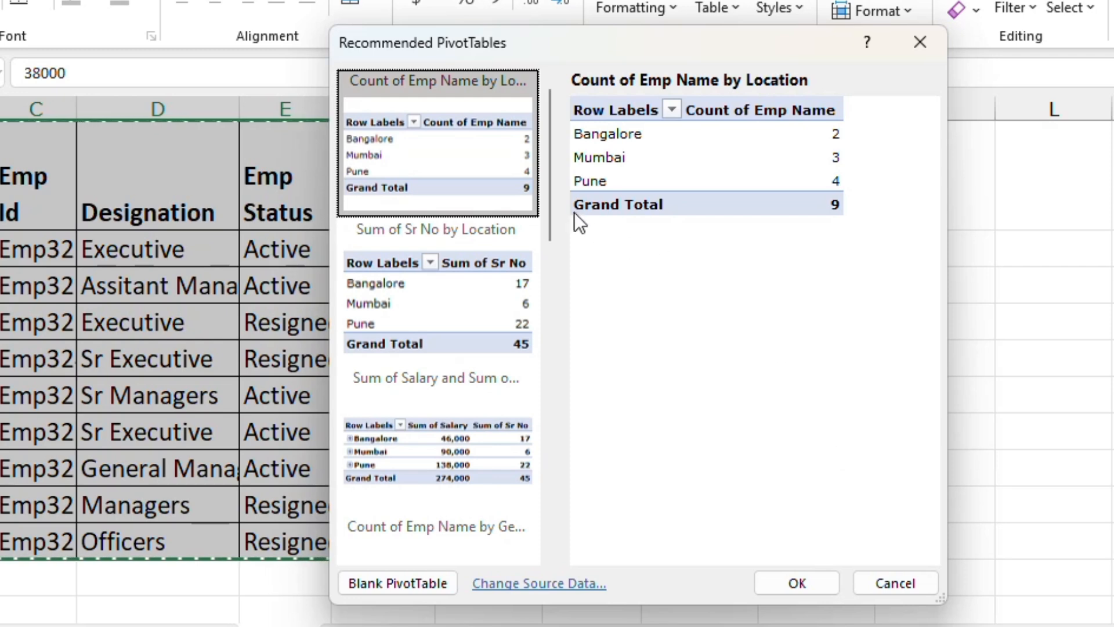
left_click_drag(552, 185, 566, 499)
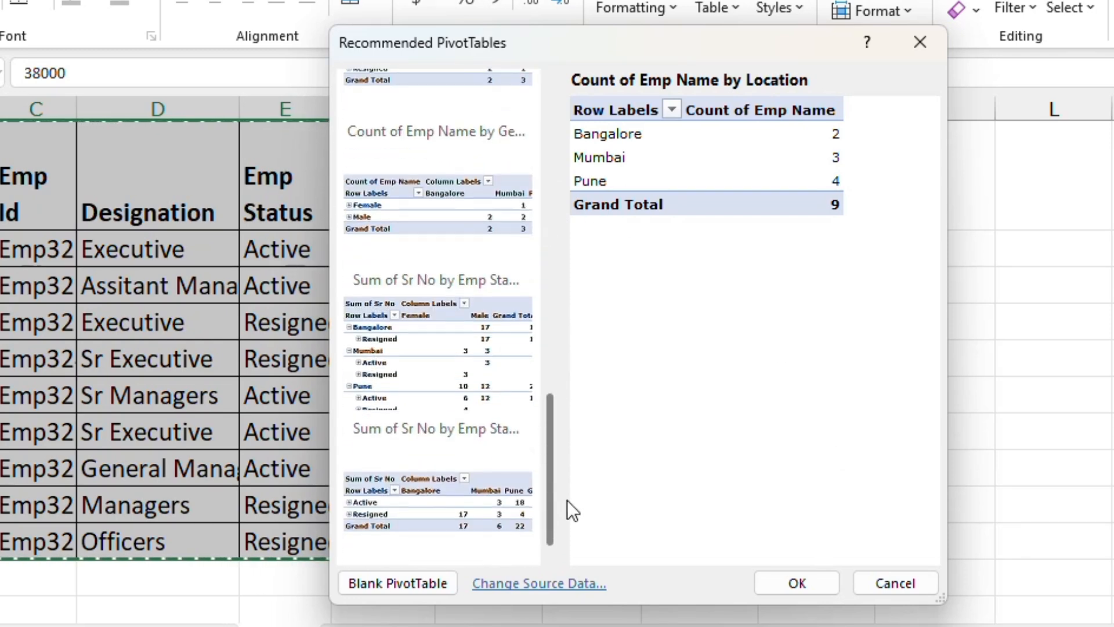
left_click(431, 356)
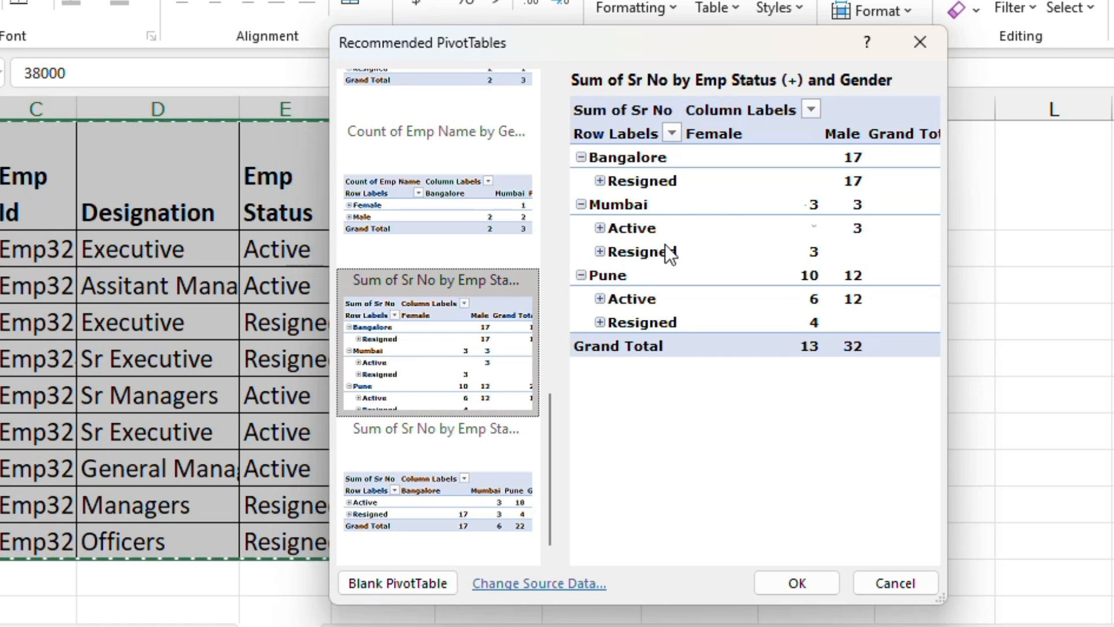
left_click(790, 582)
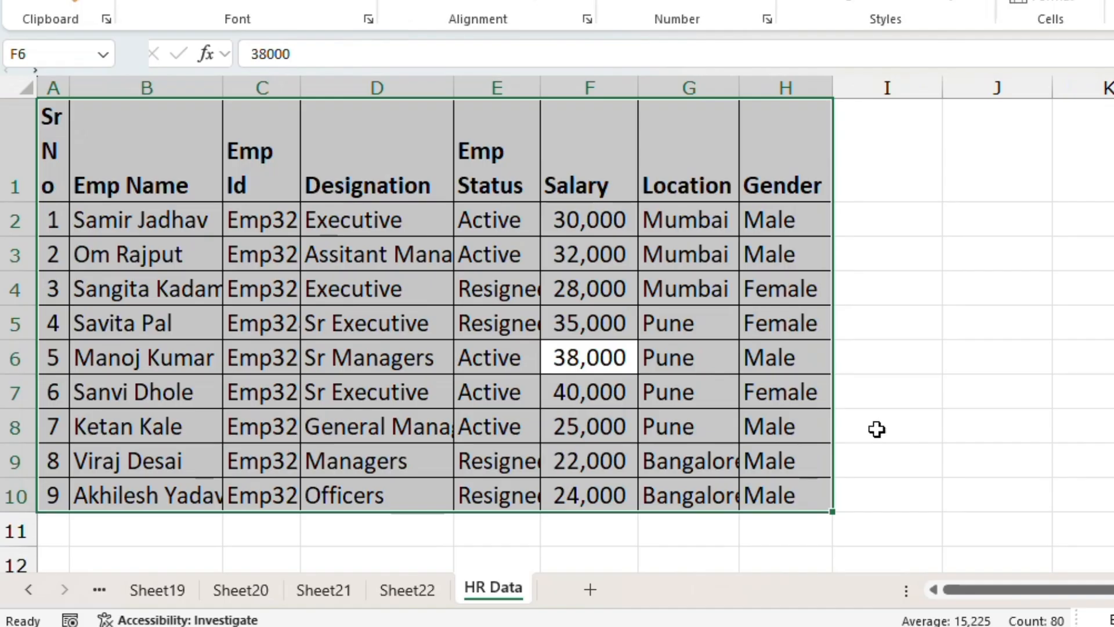
- Browse the Quick Analysis Charts, Tables, Formatting and Totals options, then close it and select the Gender header
left_click(849, 529)
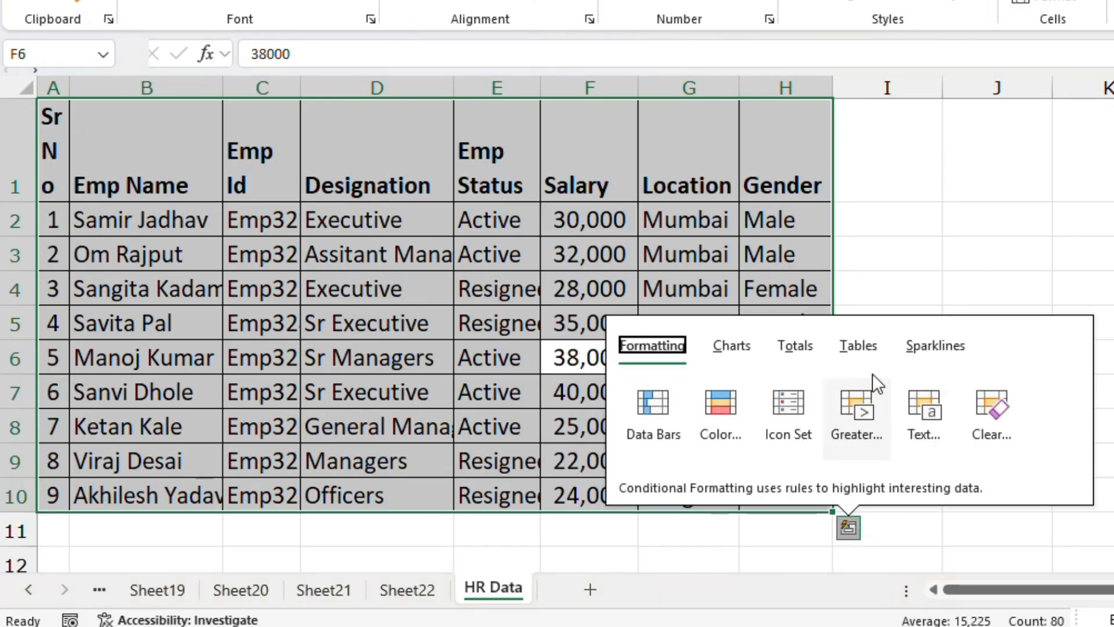
left_click(730, 348)
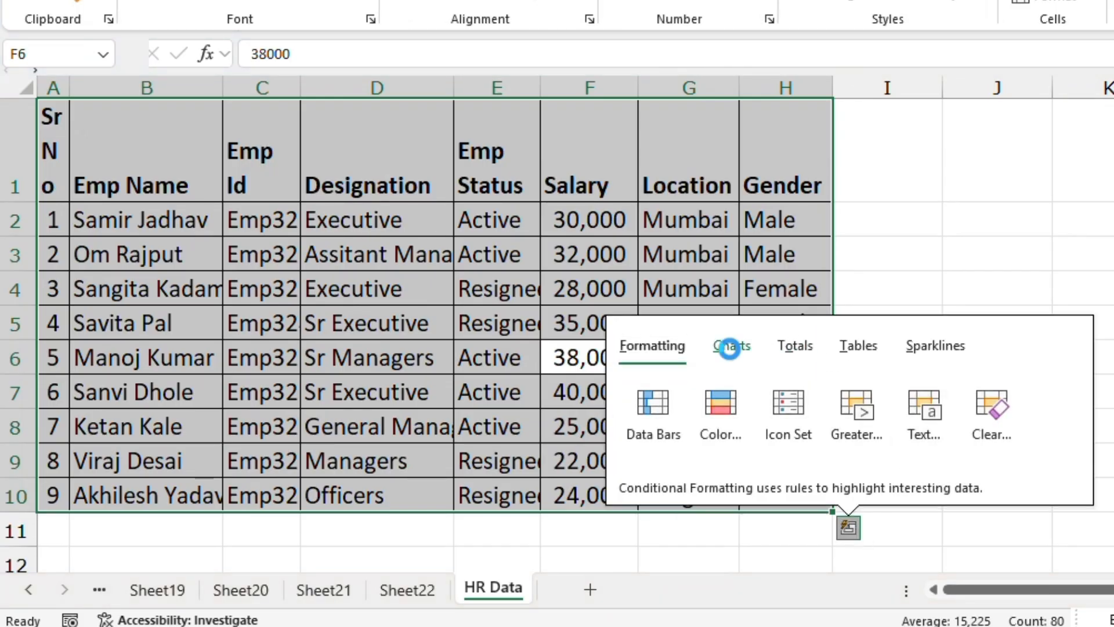
left_click(864, 347)
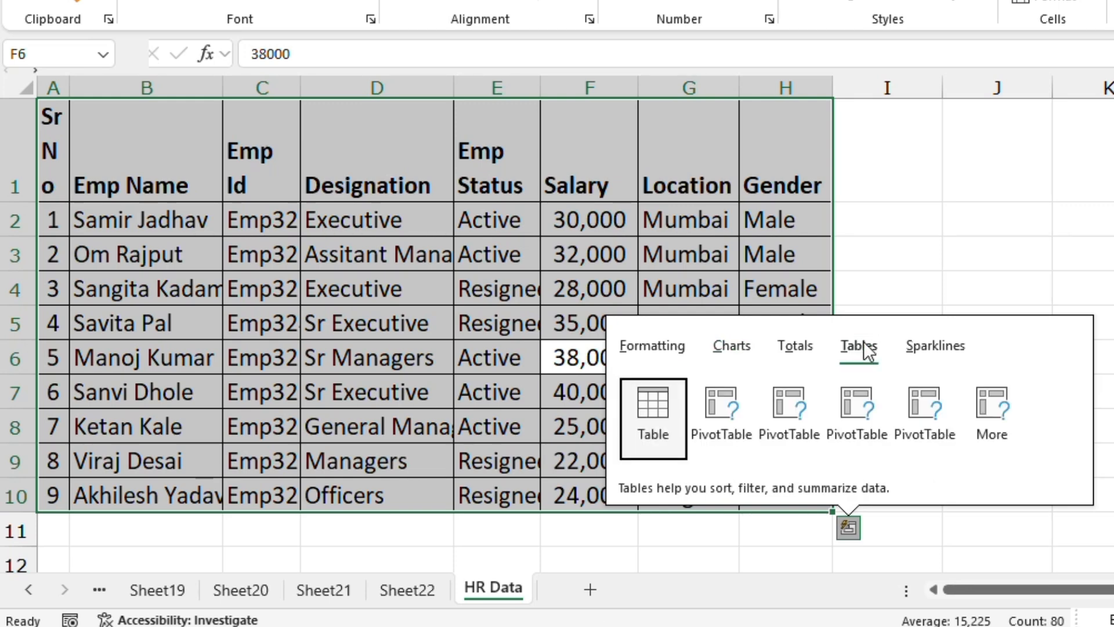
left_click(649, 340)
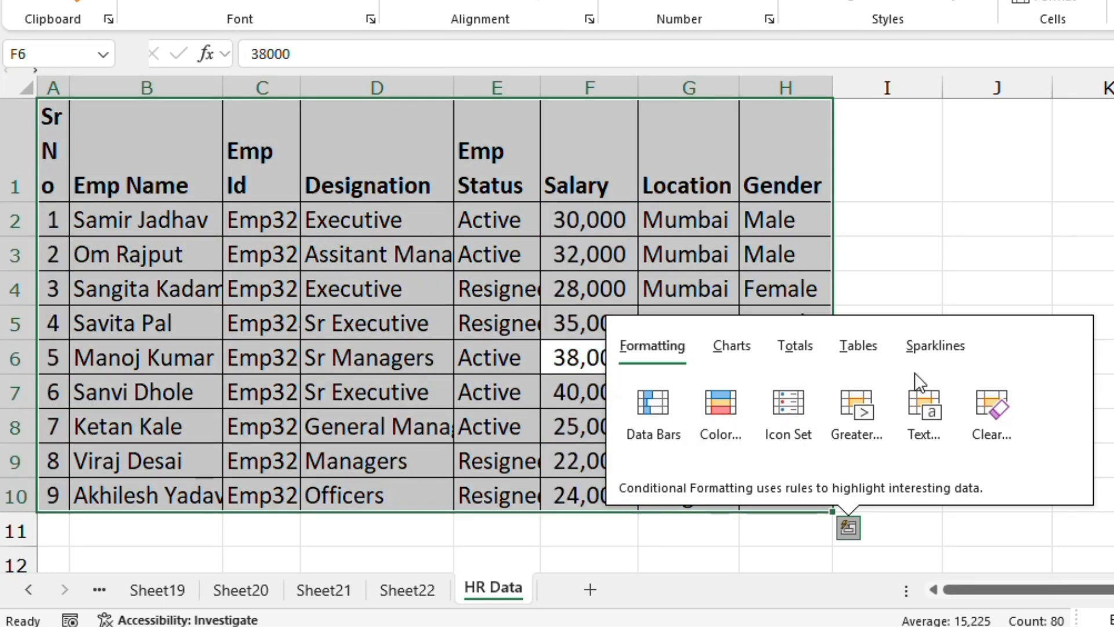
left_click(805, 345)
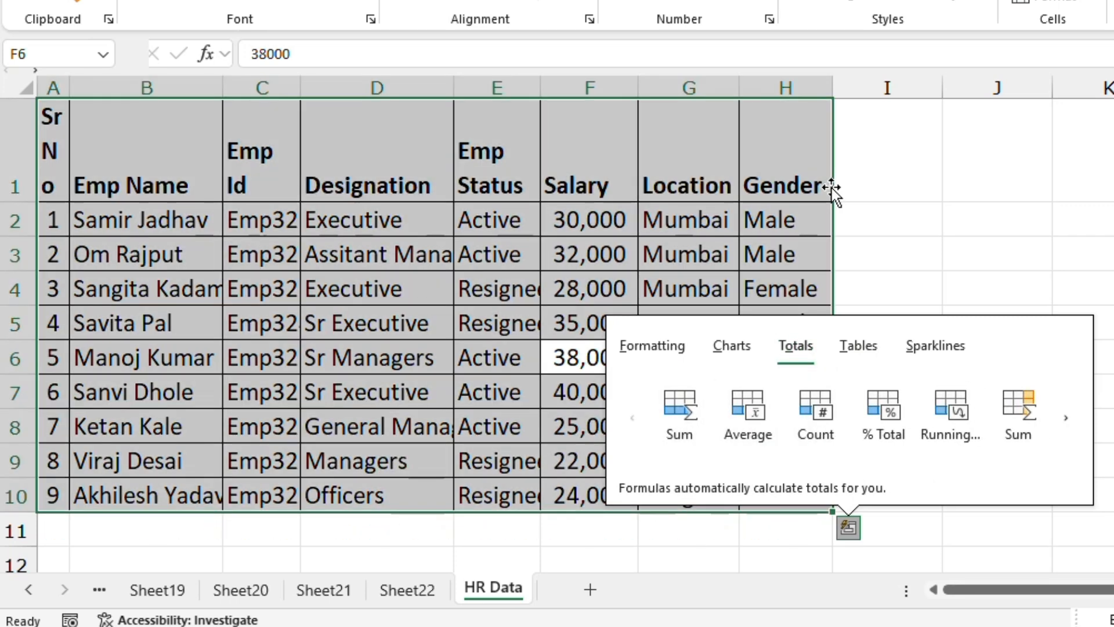
key("Escape")
left_click(789, 174)
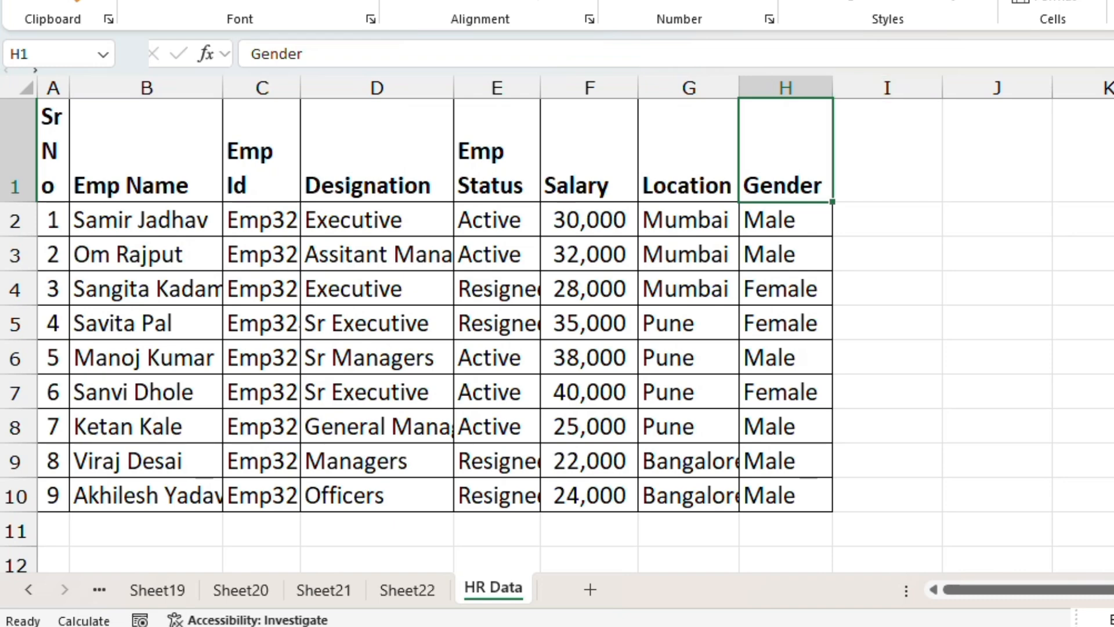
- Go to the Product yearly values table and select its Product header cell
key("ctrl+Right")
key("ctrl+Right")
key("Left")
key("Left")
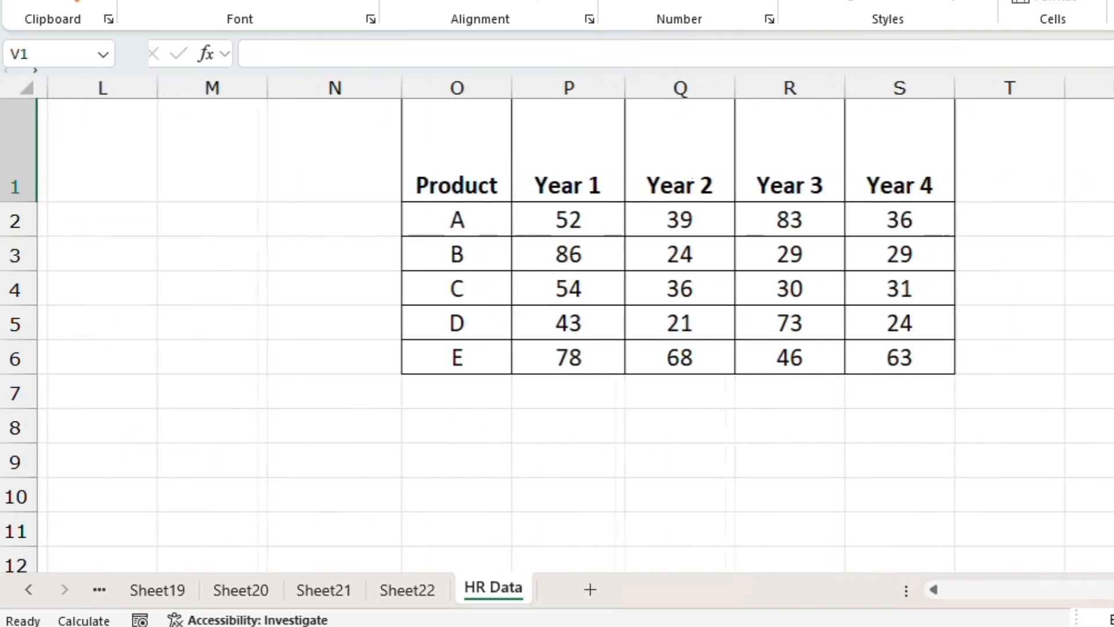
key("ctrl+Left")
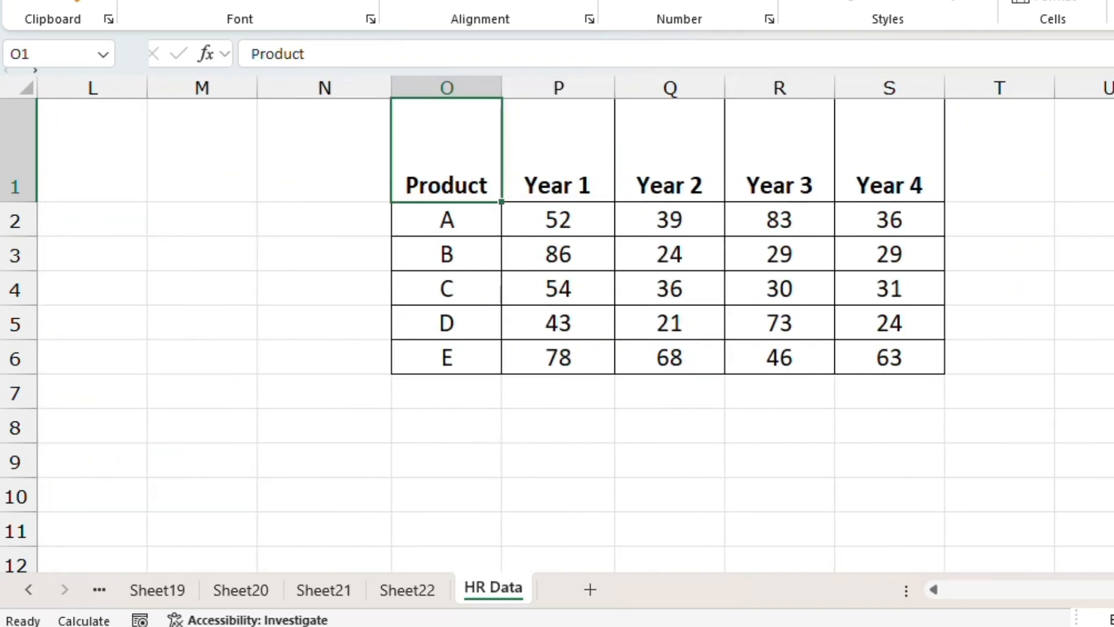
- Select the whole Product yearly table and preview its Quick Analysis Totals and Sparklines options, then close the tool
key("Down")
key("Down")
key("Down")
key("Down")
key("Up")
key("Up")
key("Up")
key("Up")
key("ctrl+shift+Right")
key("ctrl+shift+Down")
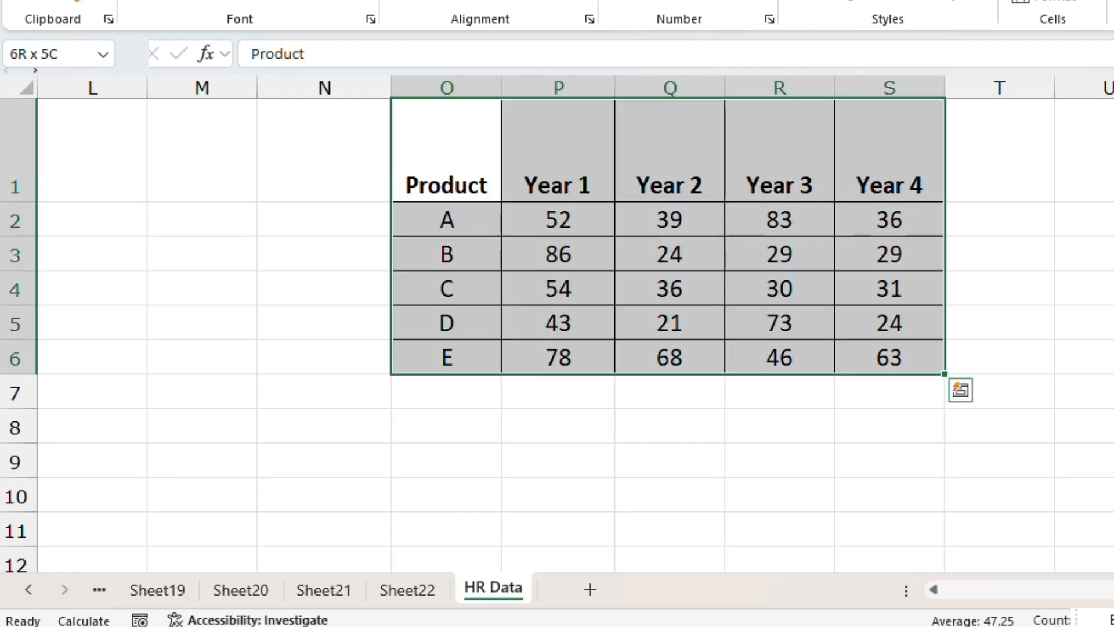
key("ctrl+q")
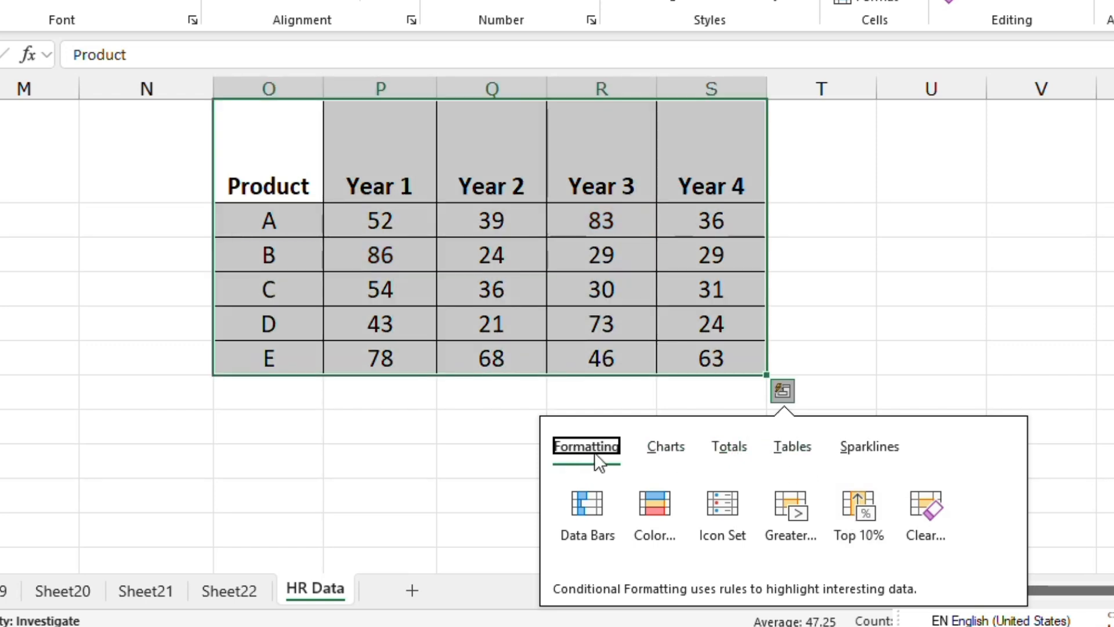
left_click(745, 447)
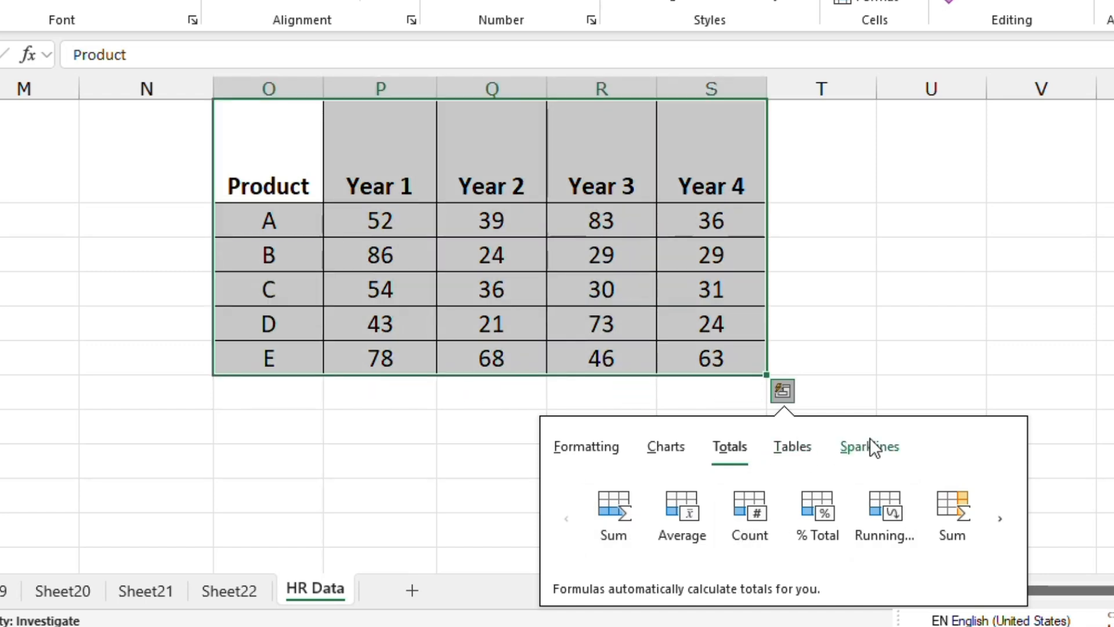
left_click(870, 439)
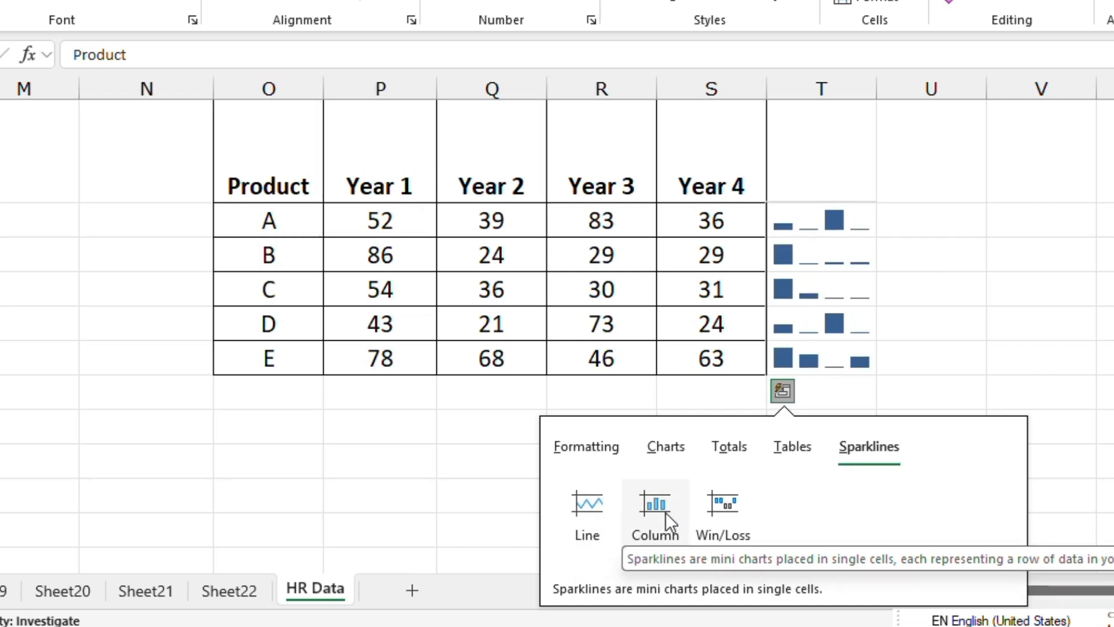
left_click(447, 439)
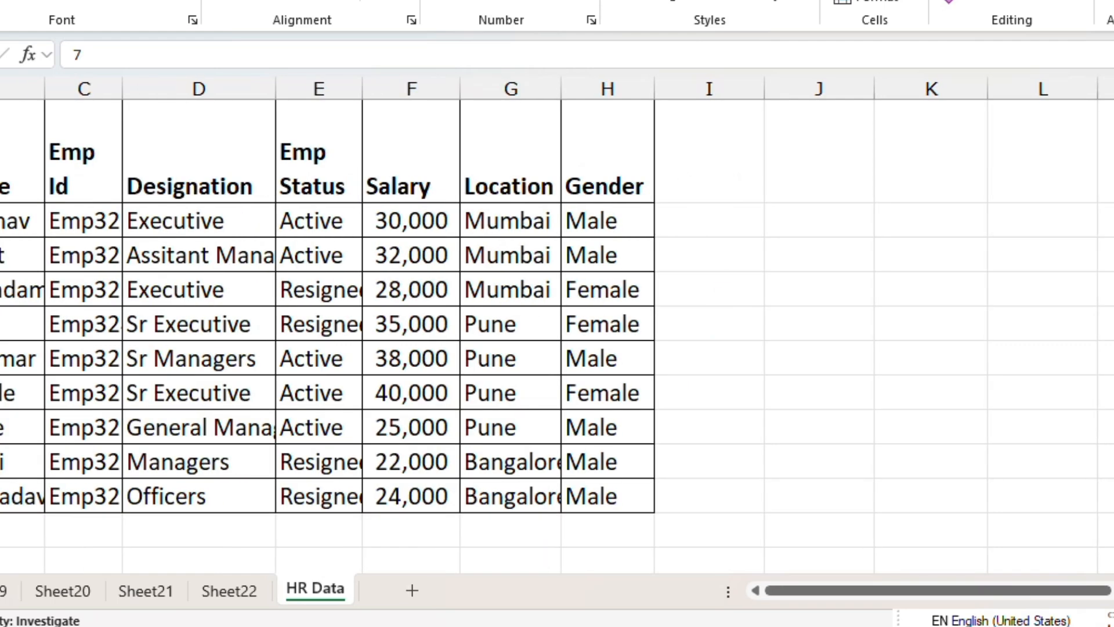
- Return to the HR table and select its Emp Status header cell
key("Up")
key("Up")
key("Up")
key("Up")
key("Up")
key("Up")
key("Up")
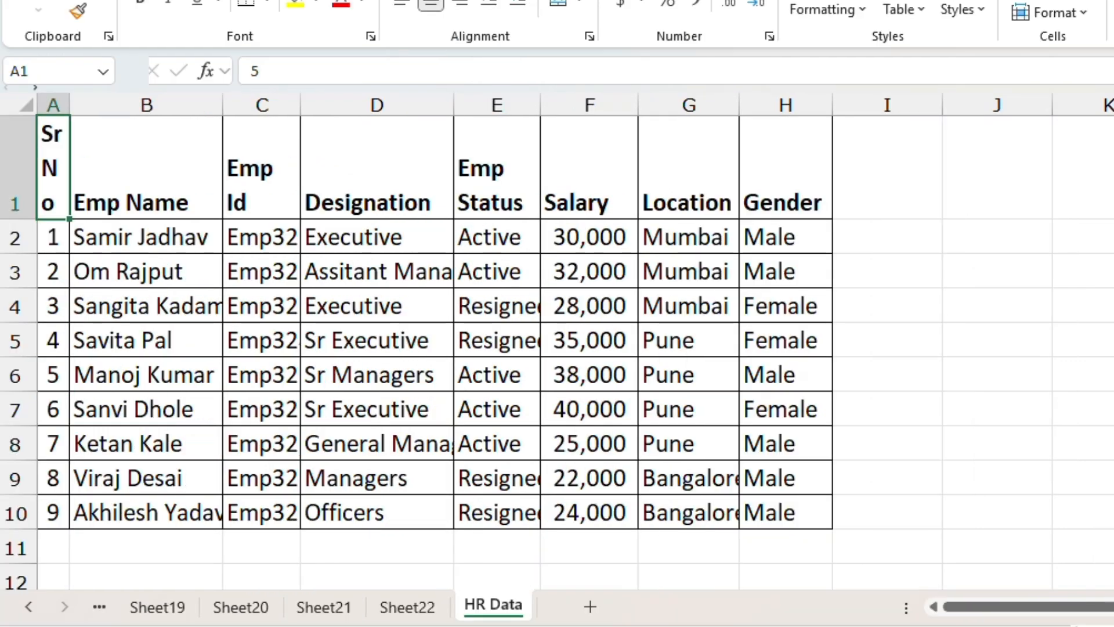
key("Right")
key("Right")
key("Right")
key("Right")
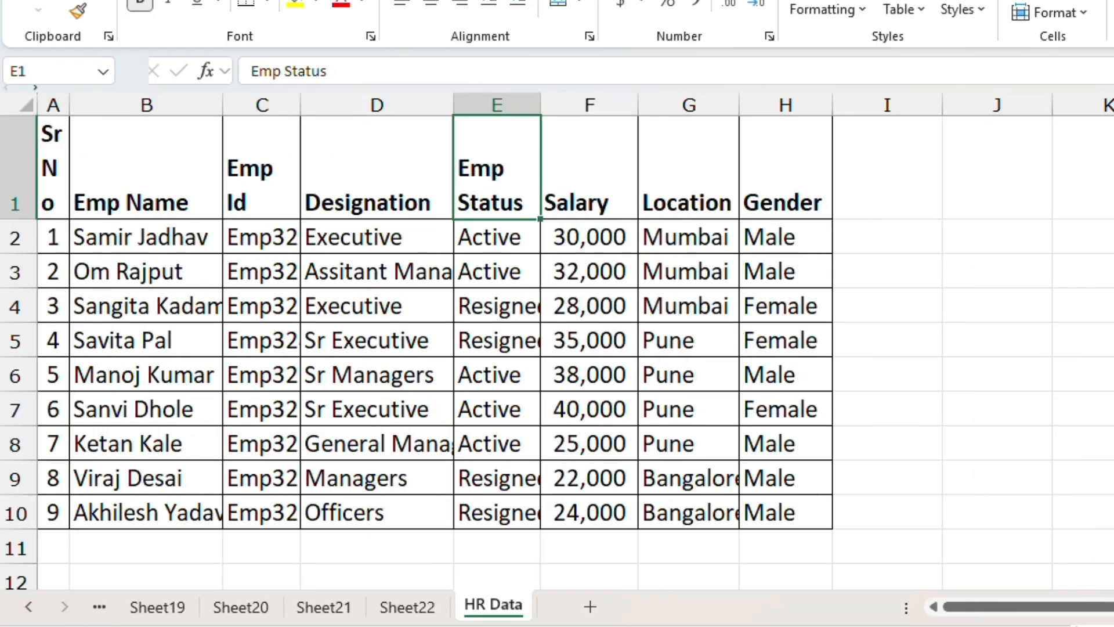